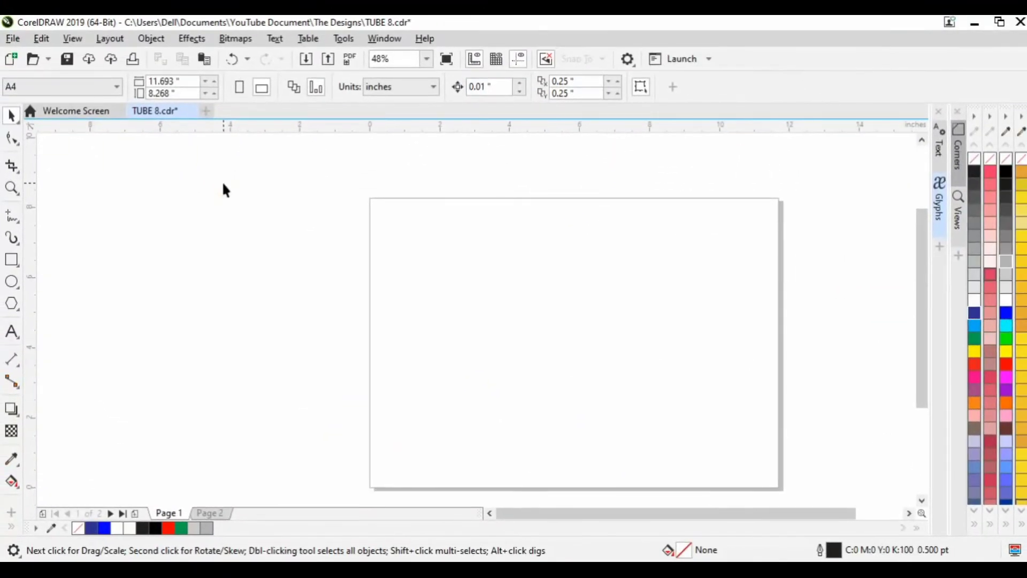
# - Paste the woman's photo and pull its top outline down beside her raised arm and shoulder
pyautogui.click(203, 60)
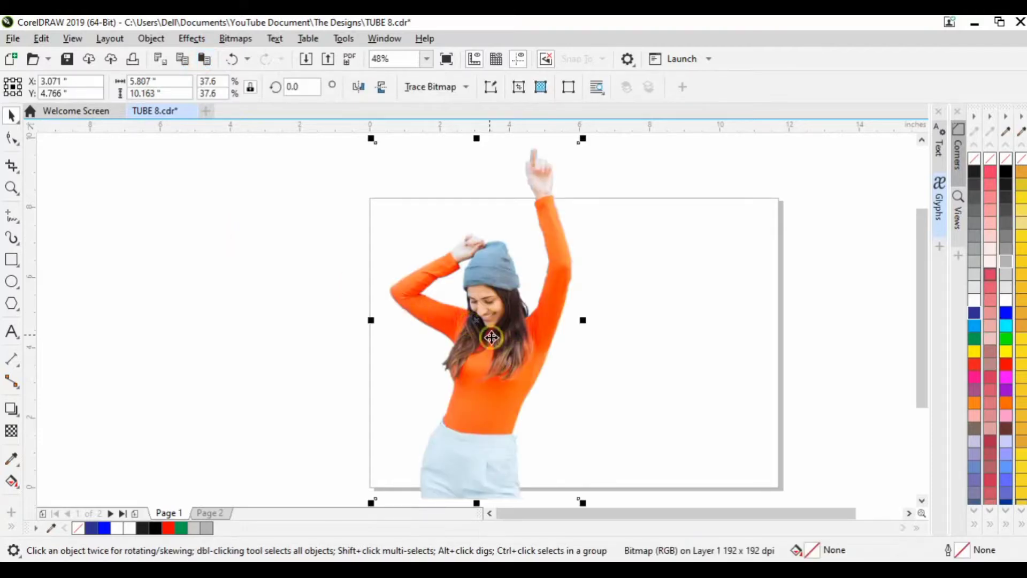
pyautogui.click(10, 139)
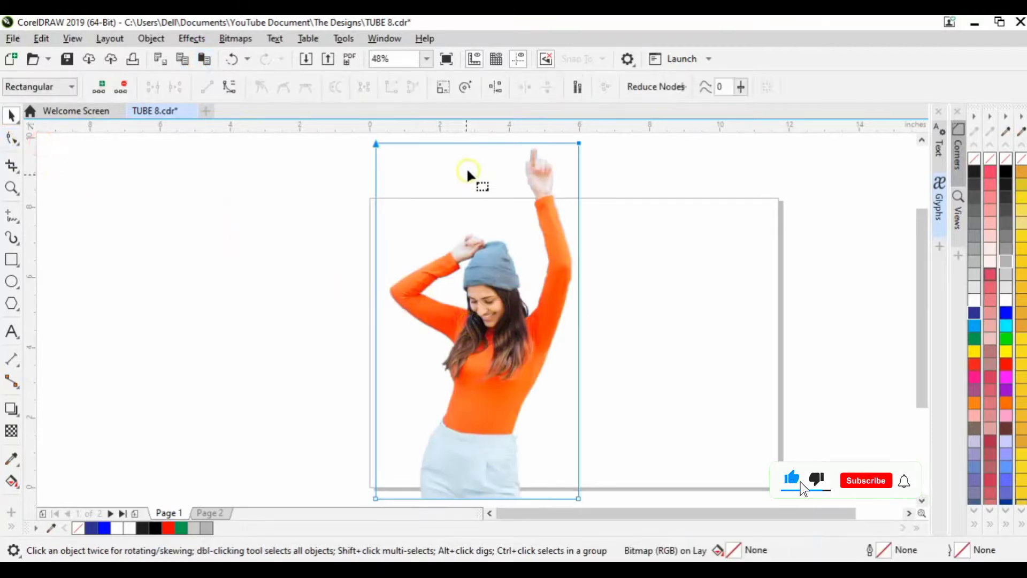
pyautogui.click(517, 177)
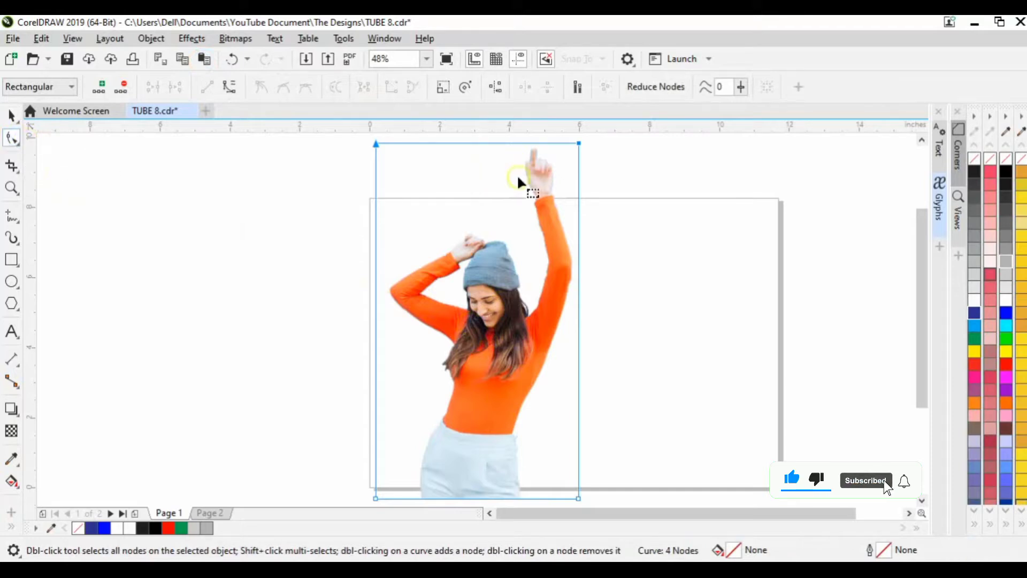
pyautogui.doubleClick(509, 140)
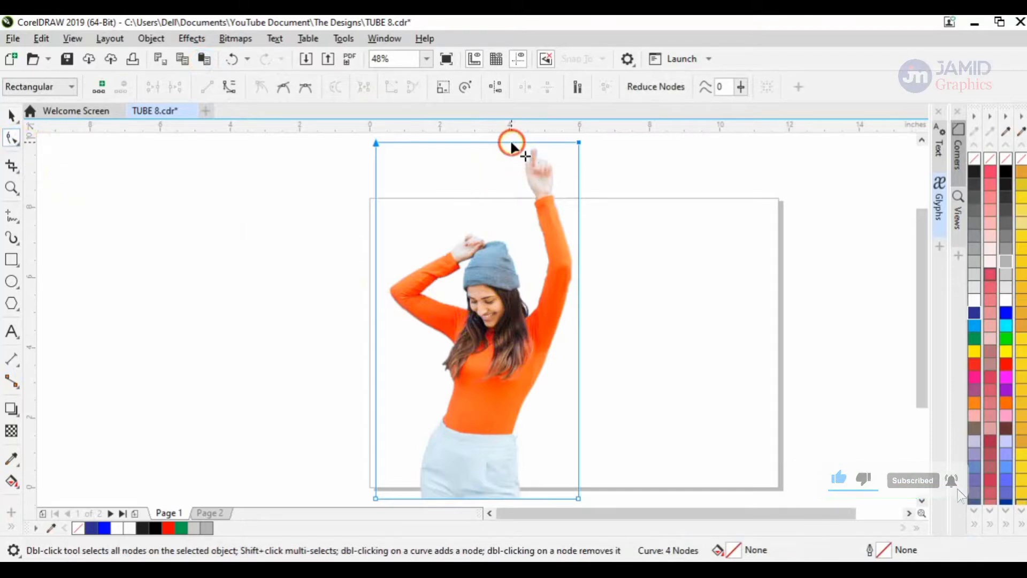
pyautogui.doubleClick(459, 143)
pyautogui.moveTo(460, 143); pyautogui.dragTo(523, 219)
pyautogui.moveTo(374, 142); pyautogui.dragTo(376, 233)
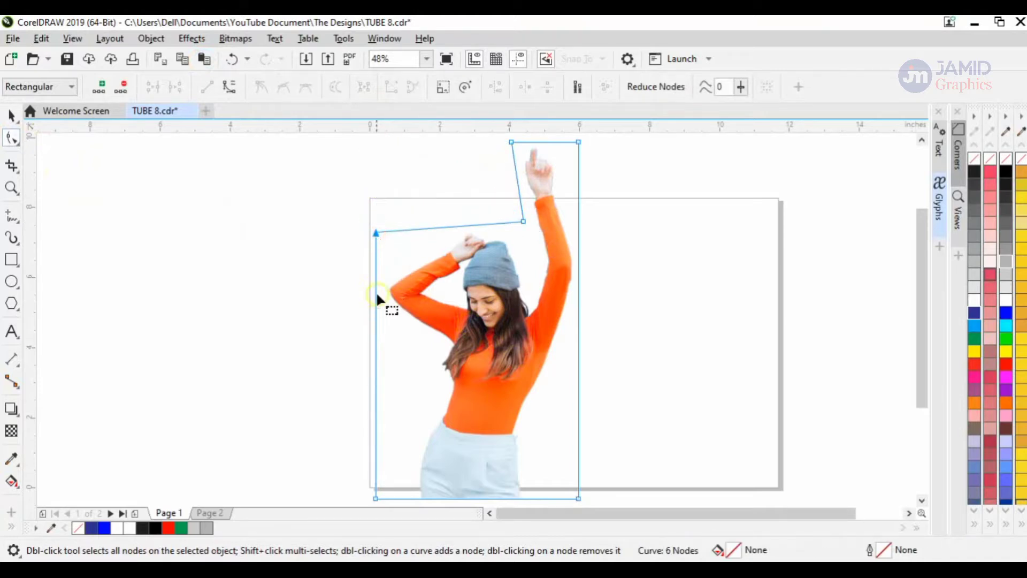
pyautogui.click(377, 293)
# - Pull the photo's side and bottom nodes in toward her figure, then move it left off the page
pyautogui.click(373, 291)
pyautogui.click(375, 291)
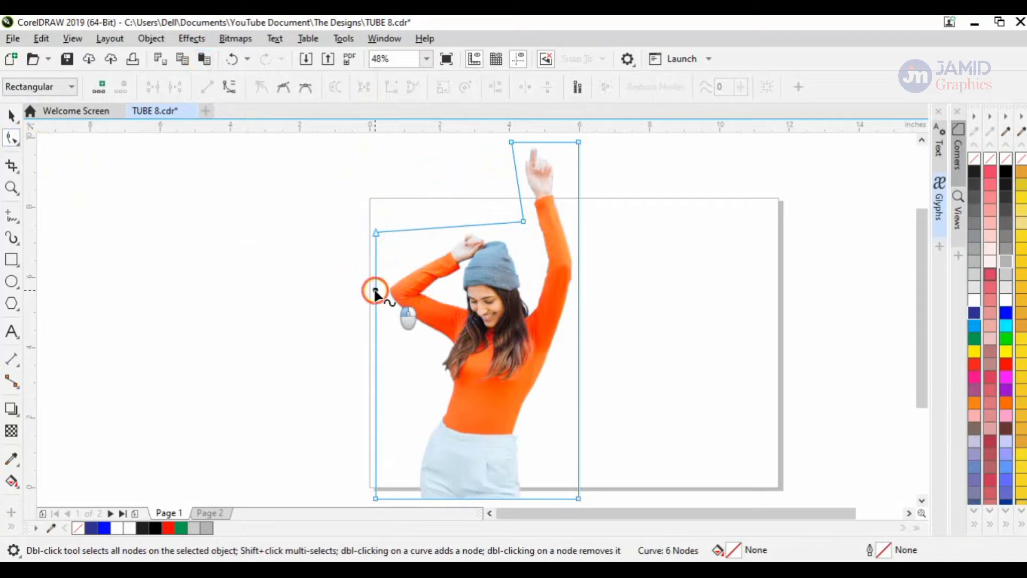
pyautogui.doubleClick(374, 290)
pyautogui.moveTo(375, 290); pyautogui.dragTo(384, 291)
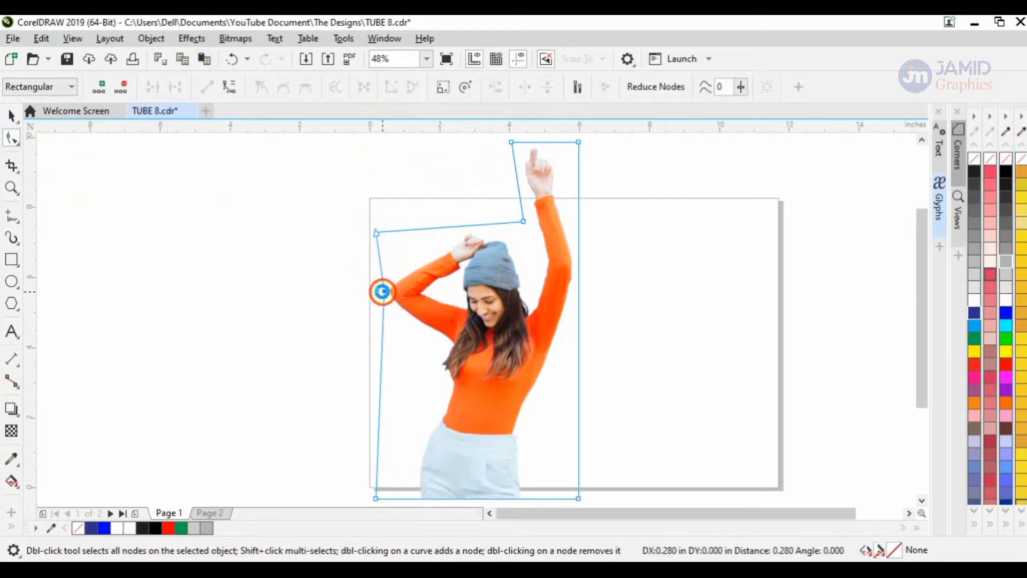
pyautogui.doubleClick(579, 284)
pyautogui.moveTo(579, 284); pyautogui.dragTo(576, 282)
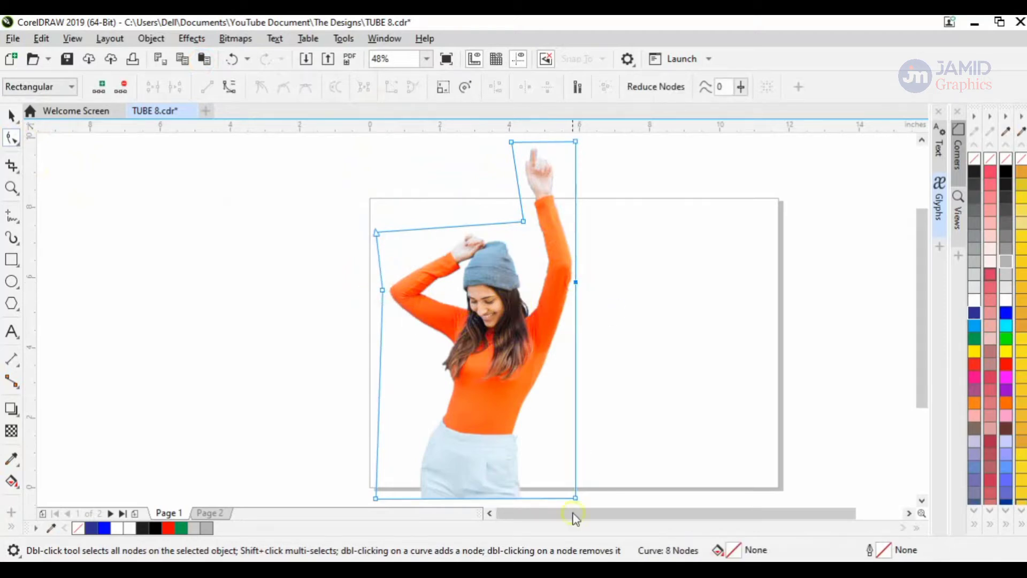
pyautogui.moveTo(575, 500); pyautogui.dragTo(534, 437)
pyautogui.moveTo(376, 438); pyautogui.dragTo(406, 435)
pyautogui.press('space')
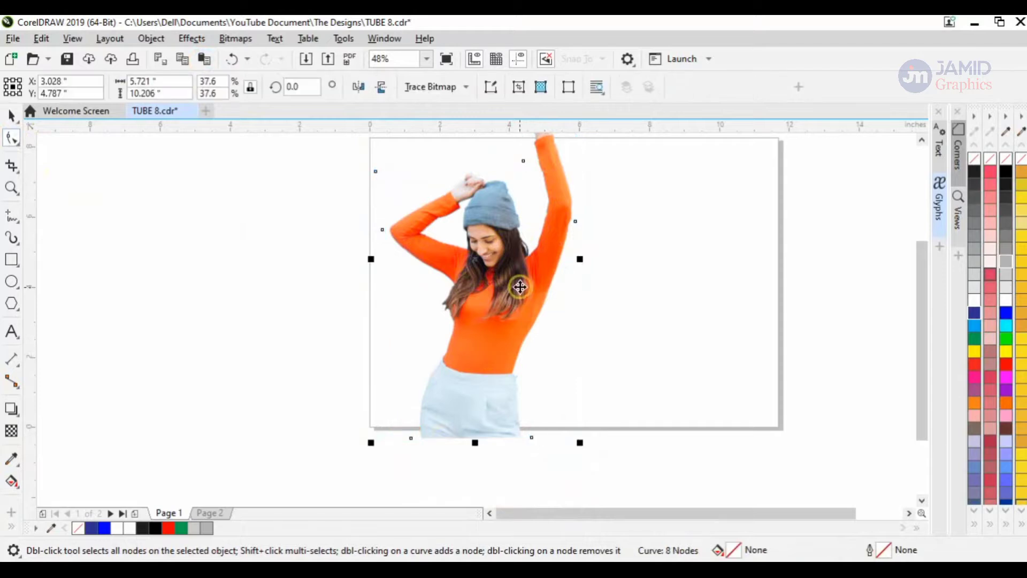
pyautogui.moveTo(520, 287); pyautogui.dragTo(280, 298)
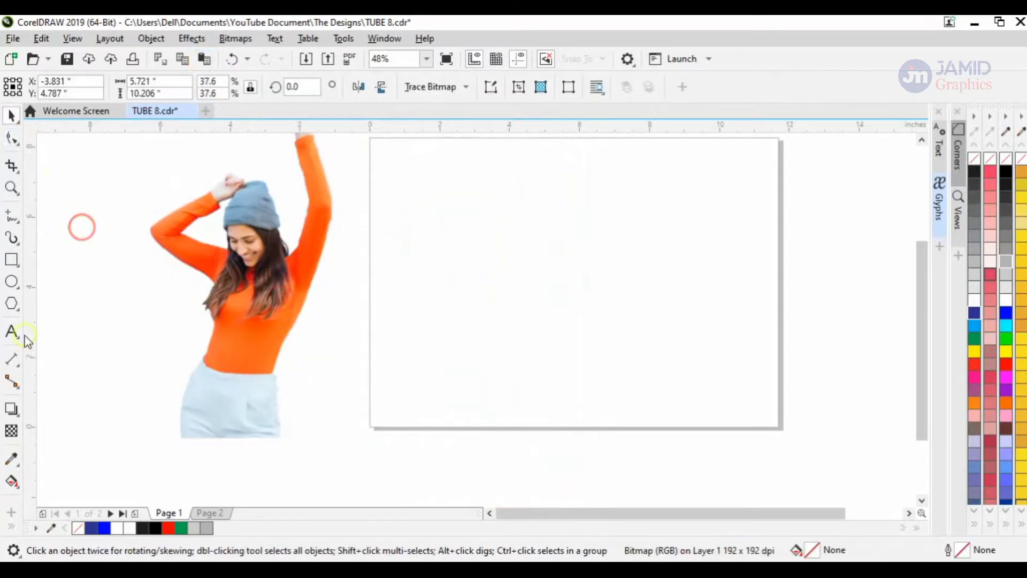
# - Draw a circle on the page with the Ellipse tool
pyautogui.click(11, 281)
pyautogui.moveTo(396, 202); pyautogui.dragTo(543, 337)
pyautogui.press('space')
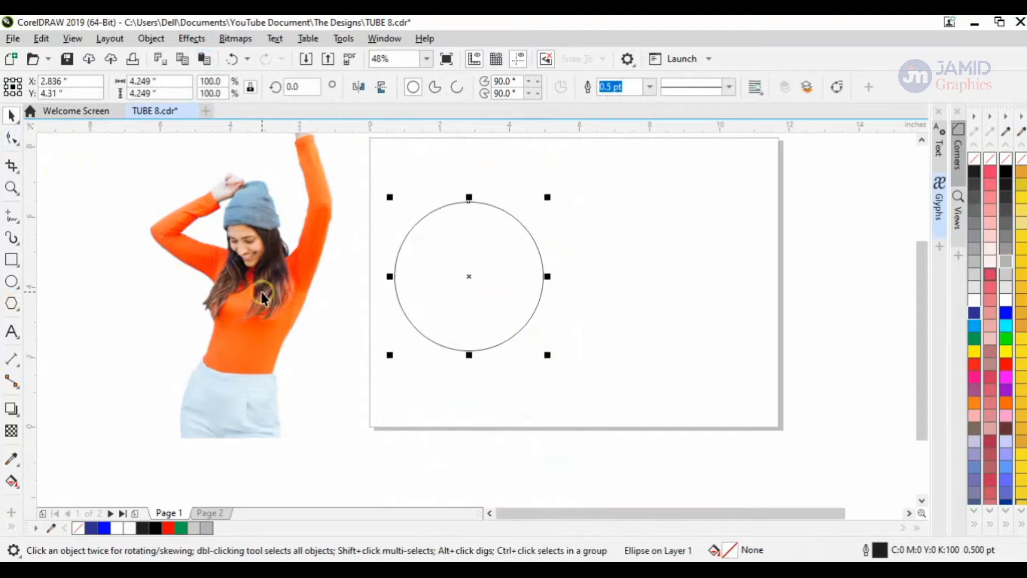
# - PowerClip the woman's photo inside the circle with Object > PowerClip > Place Inside Frame
pyautogui.click(262, 293)
pyautogui.rightClick(262, 293)
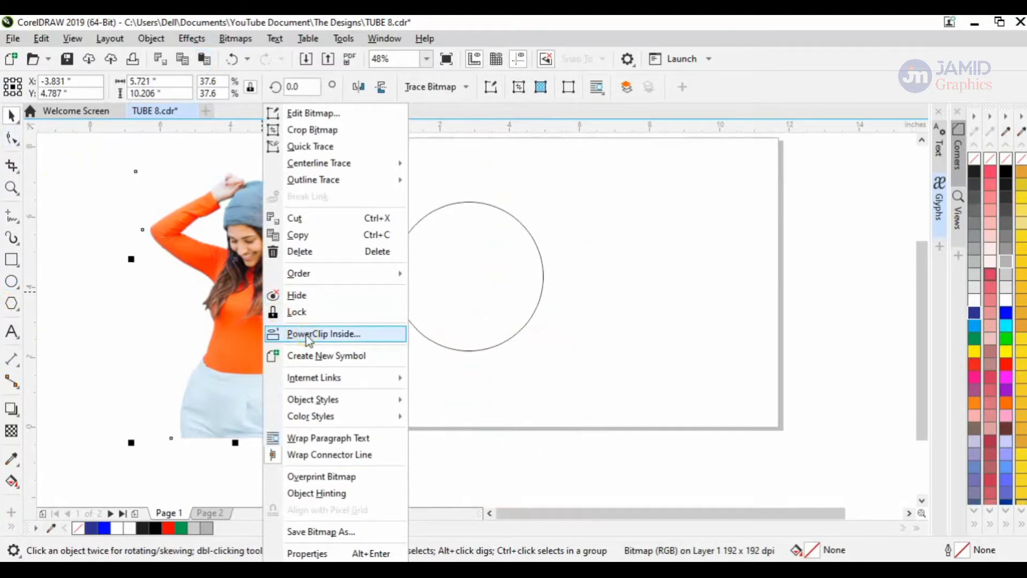
pyautogui.click(236, 244)
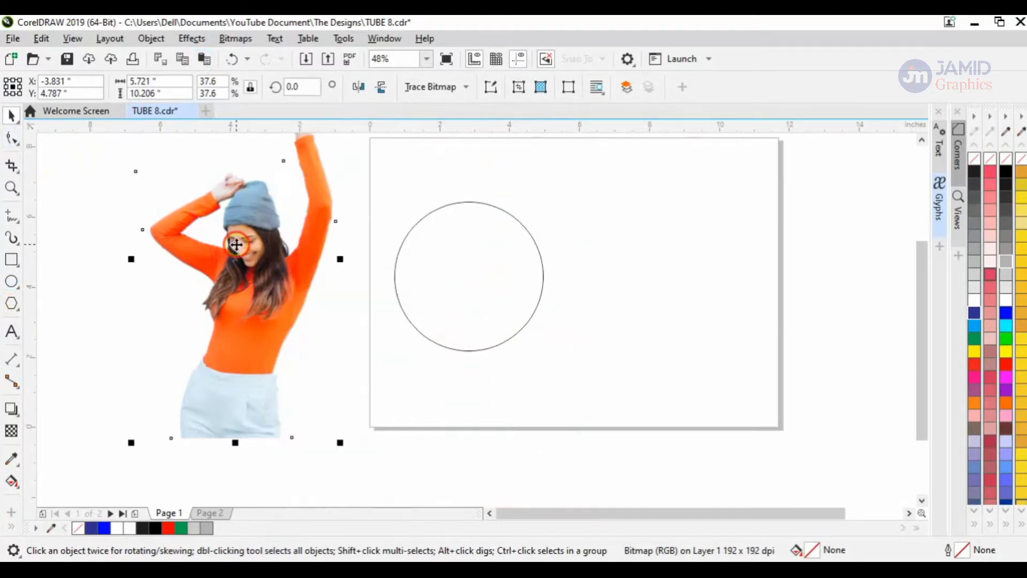
pyautogui.click(151, 38)
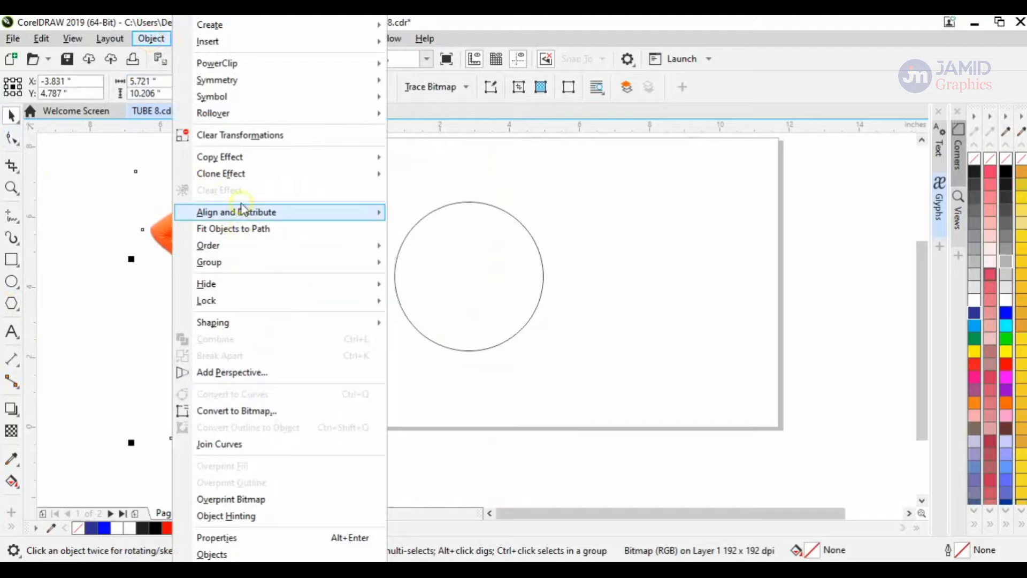
pyautogui.moveTo(269, 65)
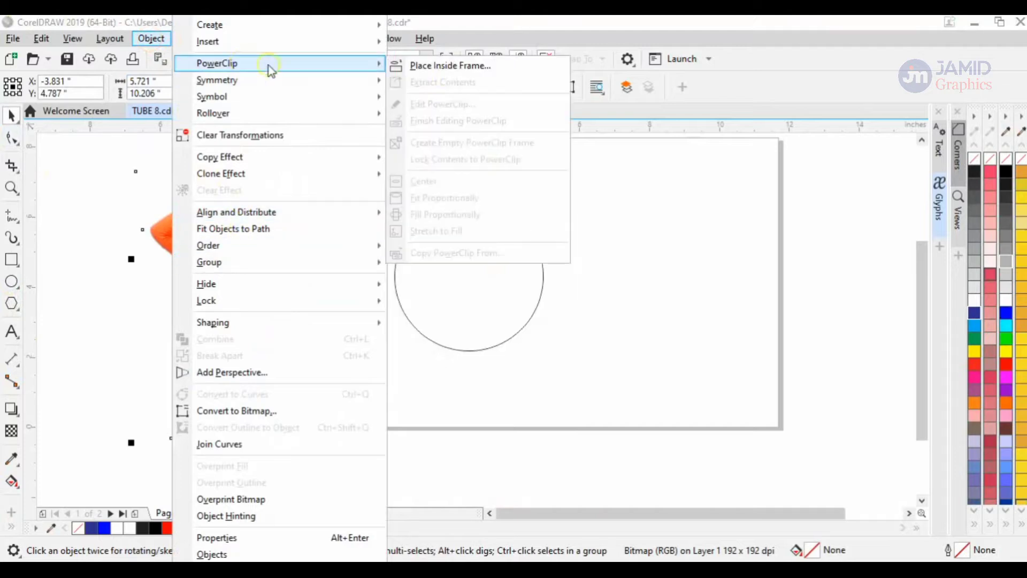
pyautogui.click(442, 70)
pyautogui.click(473, 256)
pyautogui.click(264, 262)
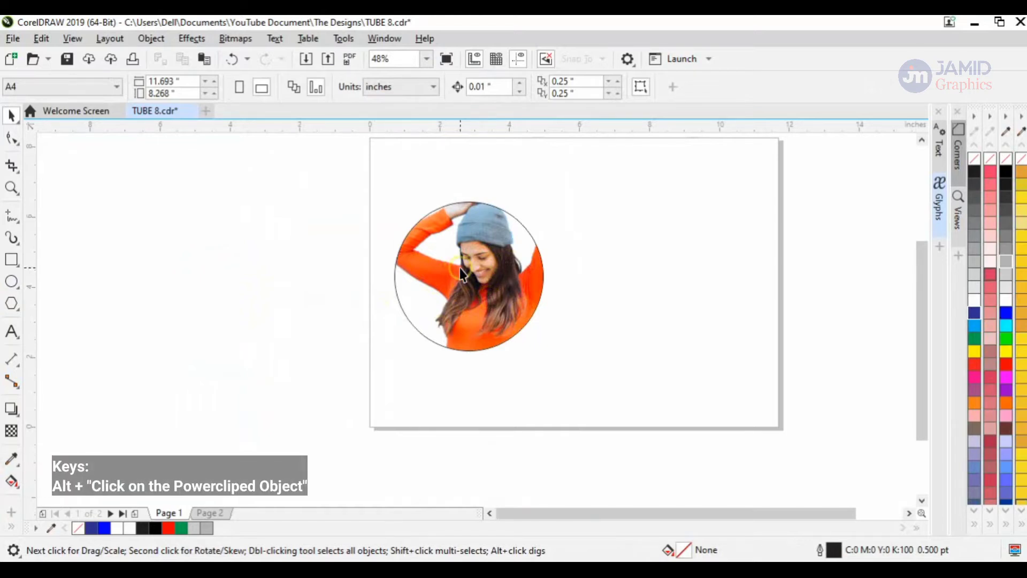
# - Shift the photo within the circle so her head and shoulders are framed
pyautogui.keyDown('alt'); pyautogui.click(478, 278); pyautogui.keyUp('alt')
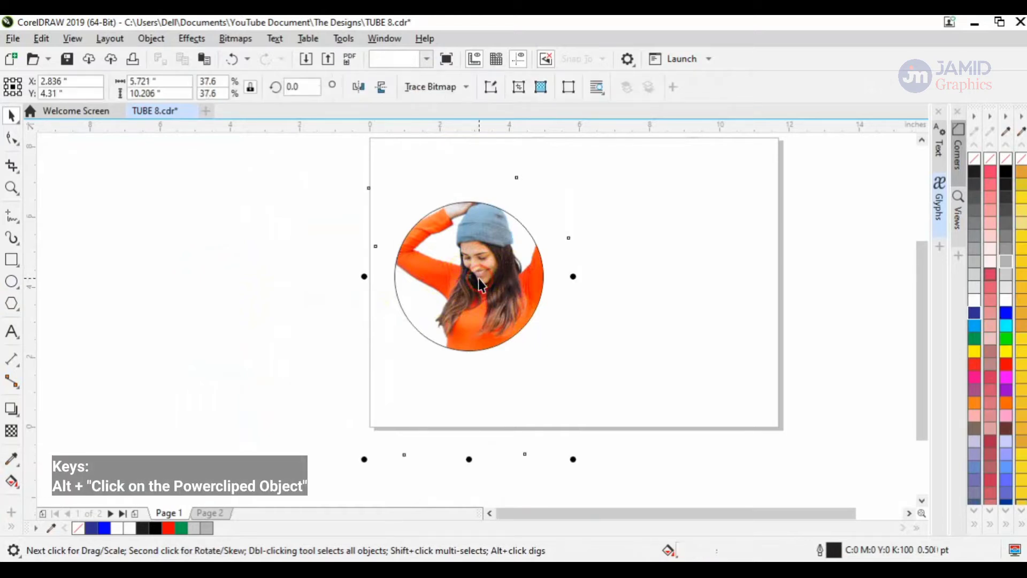
pyautogui.moveTo(476, 277)
pyautogui.mouseDown()
pyautogui.moveTo(455, 294)
pyautogui.moveTo(425, 289)
pyautogui.moveTo(311, 212)
pyautogui.moveTo(318, 270)
pyautogui.moveTo(346, 278)
pyautogui.moveTo(330, 316)
pyautogui.moveTo(258, 247)
pyautogui.moveTo(480, 283)
pyautogui.mouseUp()
pyautogui.moveTo(590, 285); pyautogui.dragTo(455, 278)
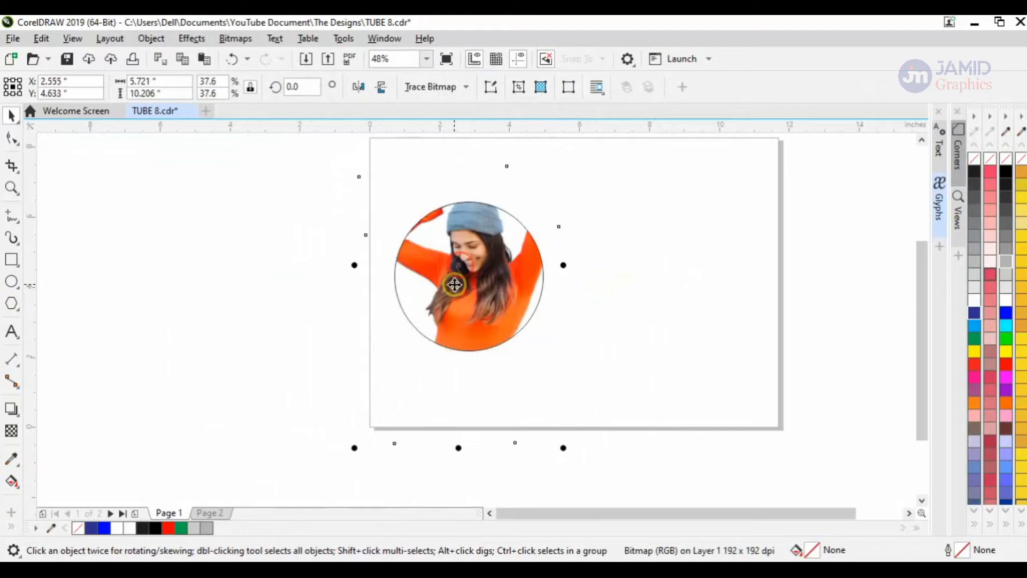
pyautogui.click(247, 280)
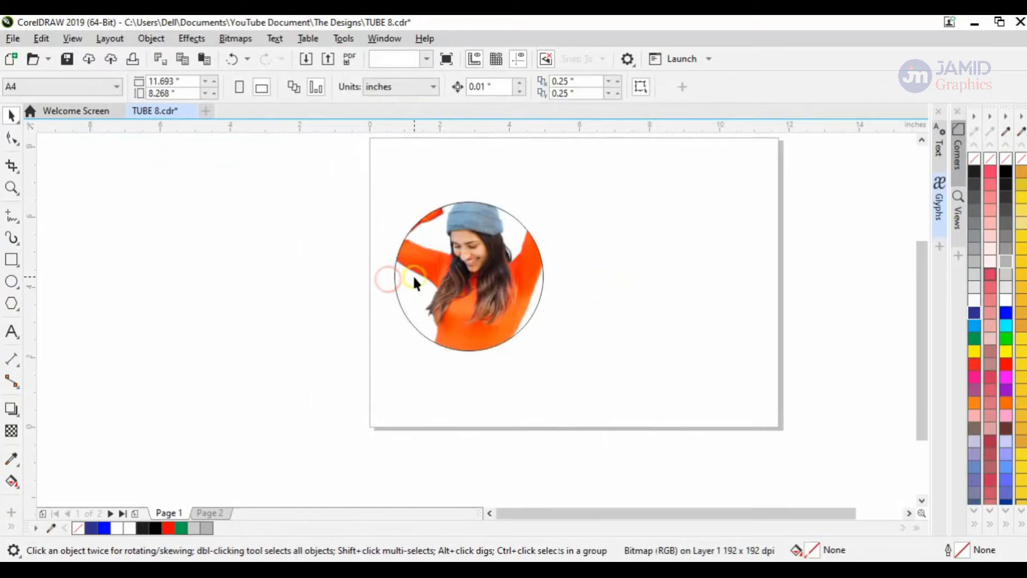
# - Edit and then finish the circle's PowerClip contents, leaving the photo circle selected
pyautogui.click(483, 276)
pyautogui.rightClick(483, 276)
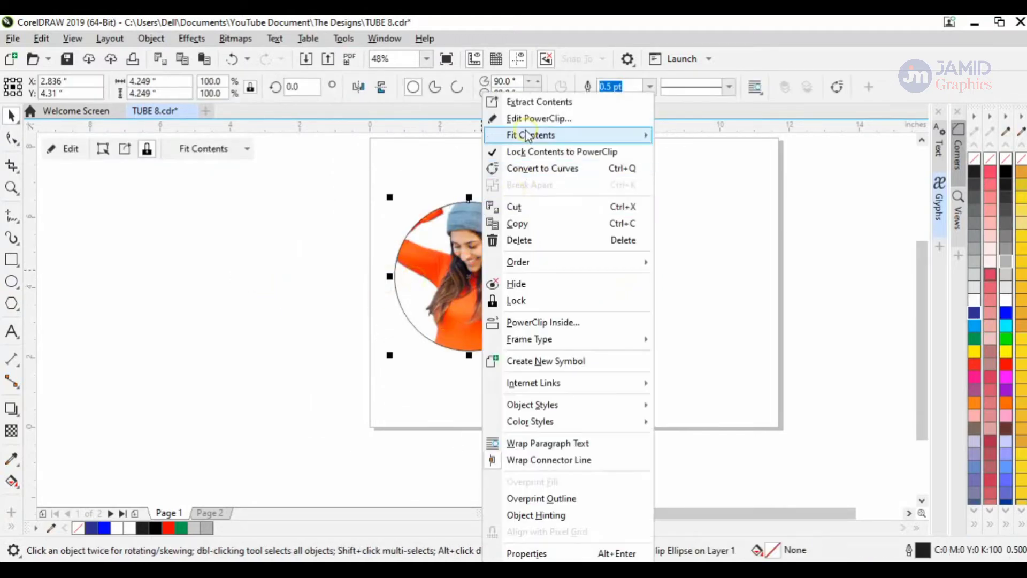
pyautogui.click(529, 119)
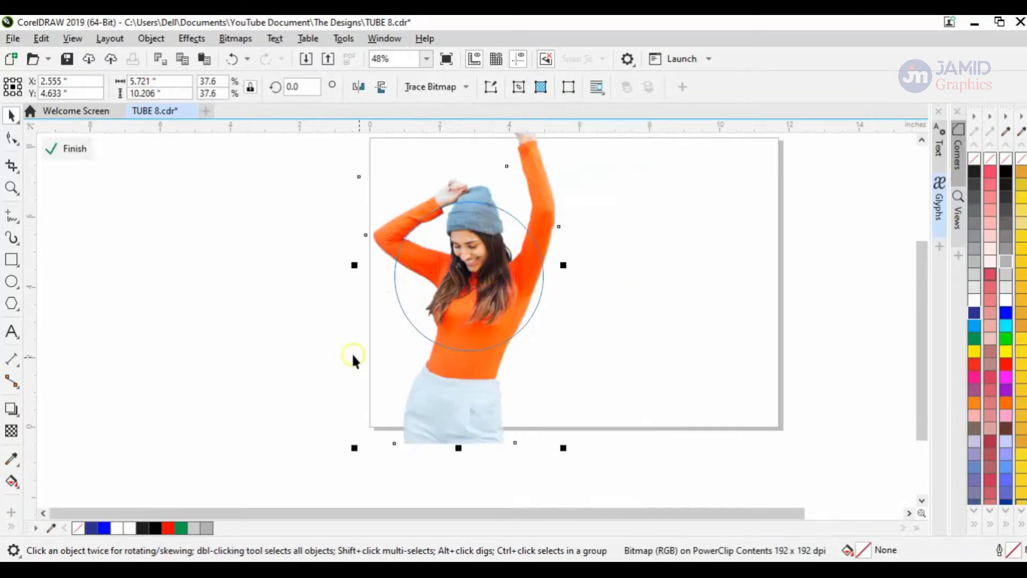
pyautogui.keyDown('ctrl'); pyautogui.click(302, 299); pyautogui.keyUp('ctrl')
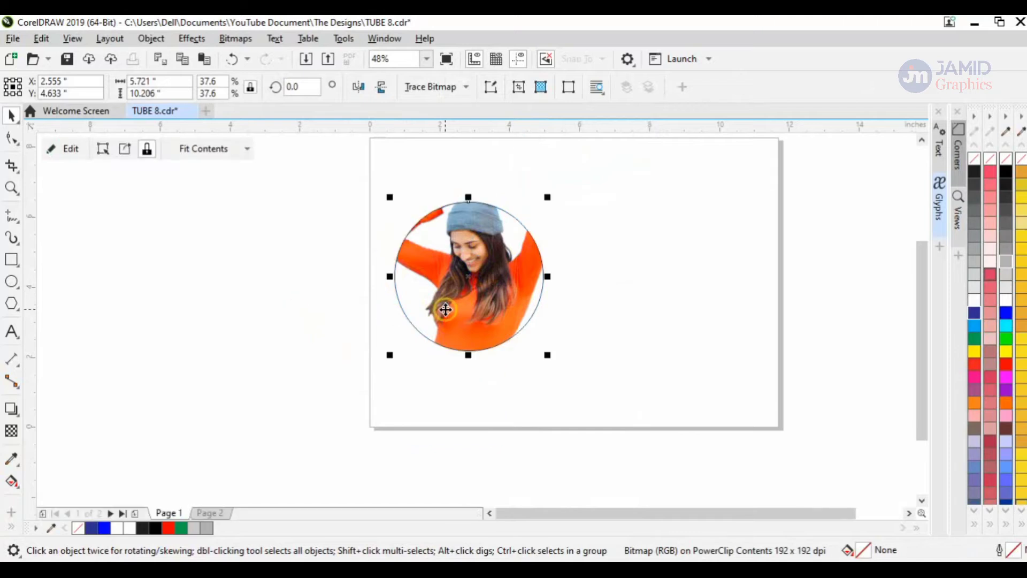
pyautogui.click(506, 320)
pyautogui.click(317, 336)
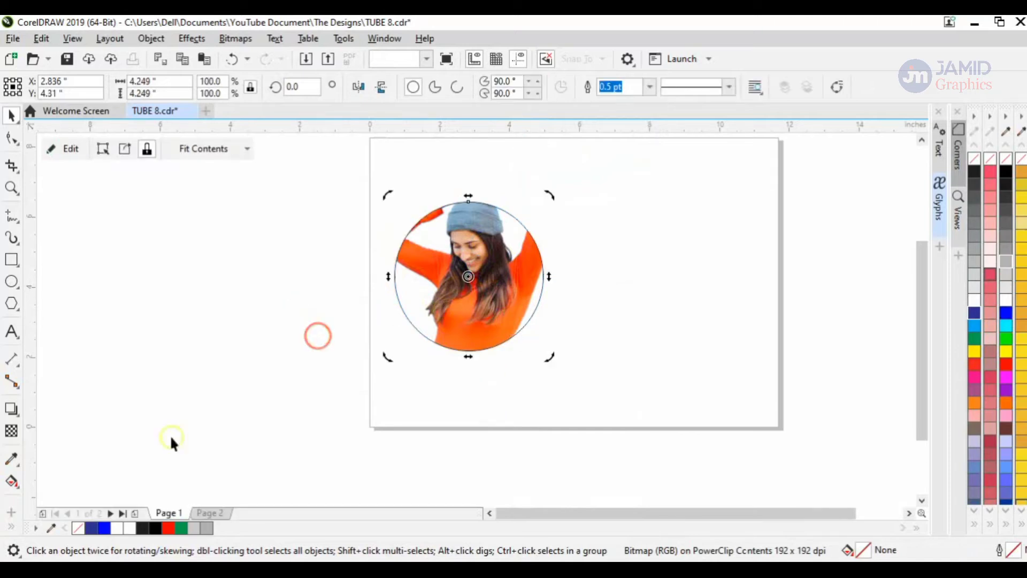
pyautogui.click(441, 336)
# - Fill the circle with a bottom-to-top fountain gradient running from light grey to white
pyautogui.press('g')
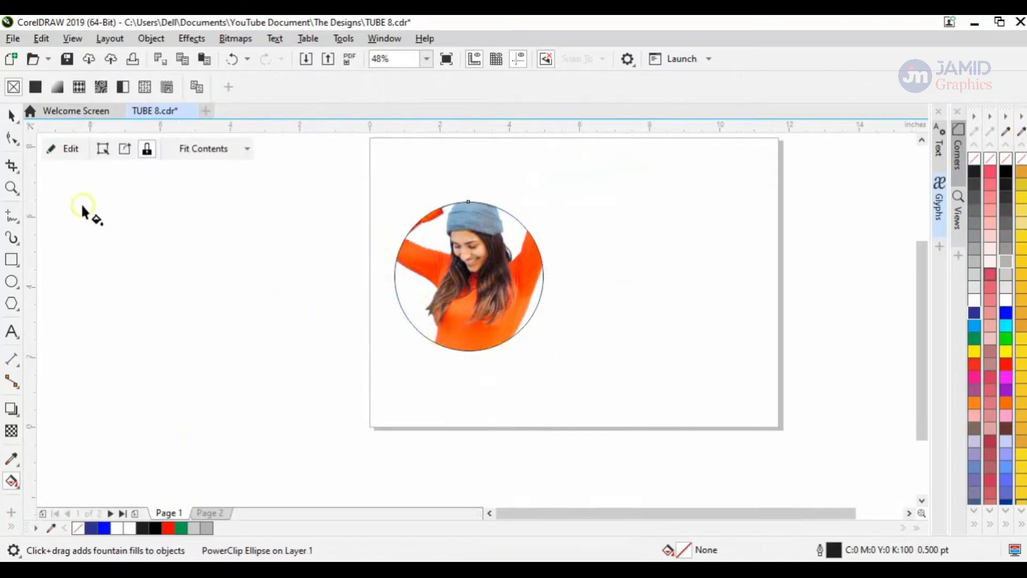
pyautogui.click(12, 114)
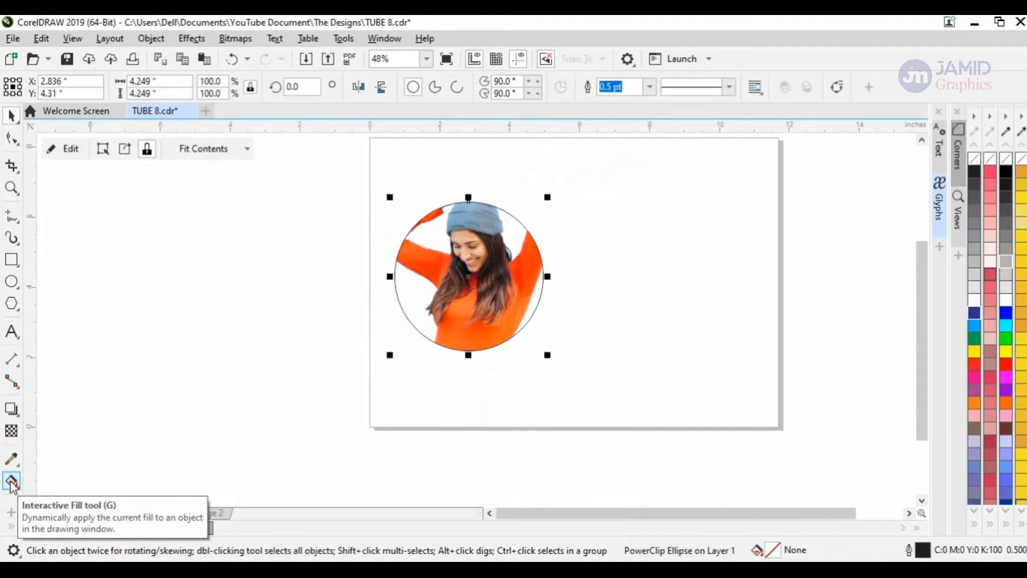
pyautogui.click(12, 481)
pyautogui.moveTo(478, 354); pyautogui.dragTo(466, 288)
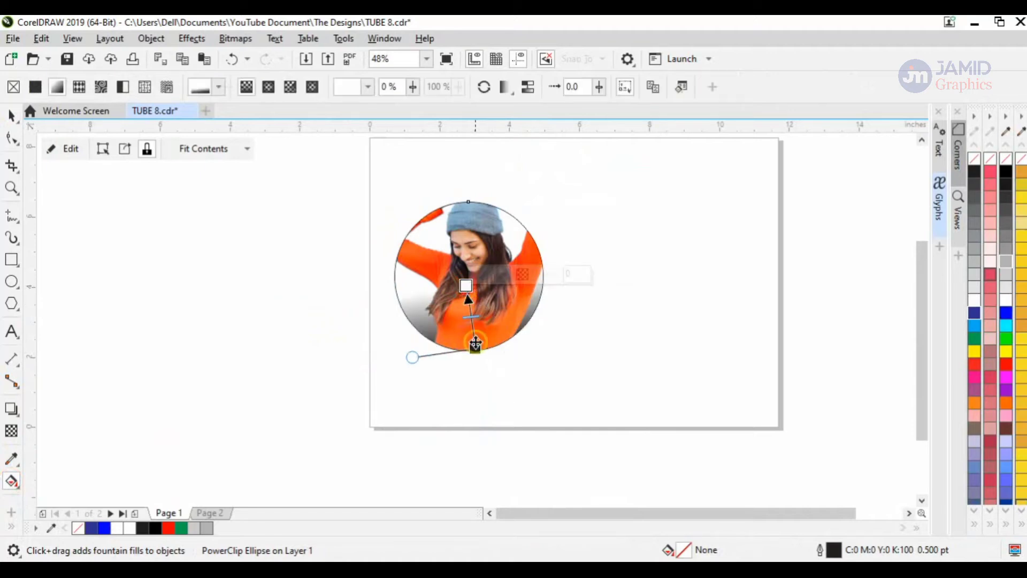
pyautogui.moveTo(475, 349); pyautogui.dragTo(480, 355)
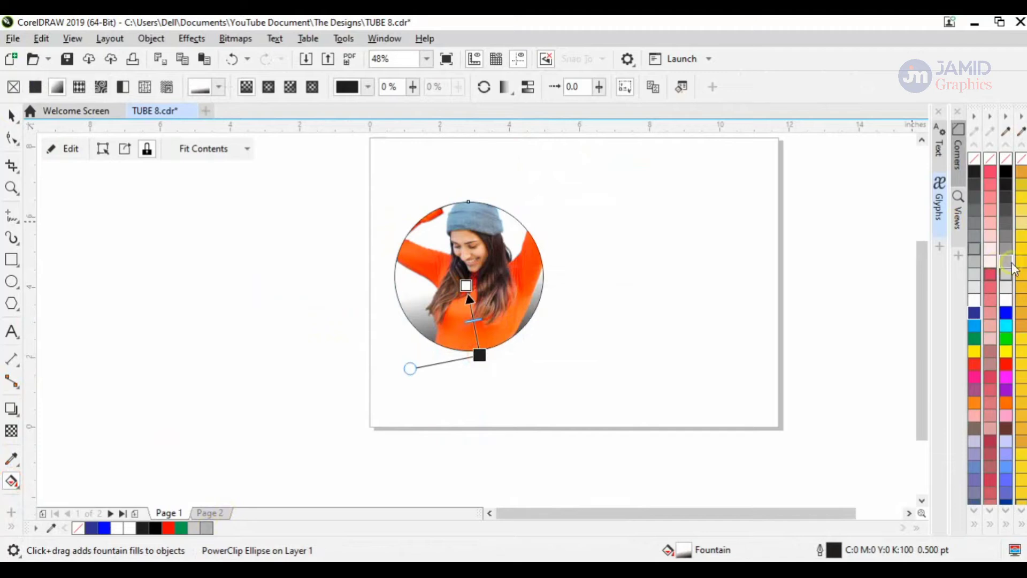
pyautogui.moveTo(1006, 263); pyautogui.dragTo(481, 352)
pyautogui.click(466, 282)
pyautogui.moveTo(465, 283); pyautogui.dragTo(464, 288)
pyautogui.click(12, 116)
pyautogui.press('space')
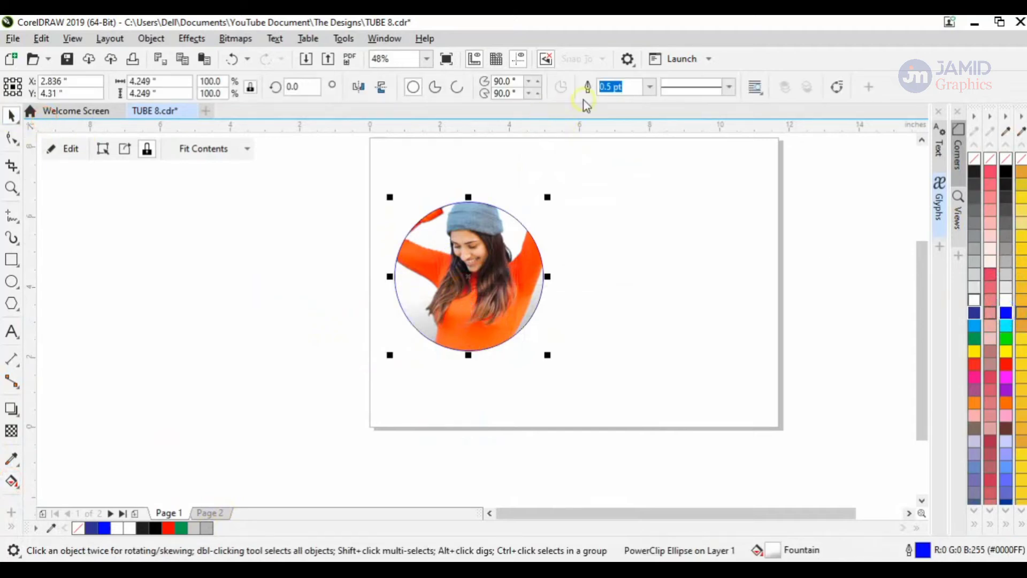
# - Set the circle's outline width to 8.0 pt
pyautogui.click(649, 89)
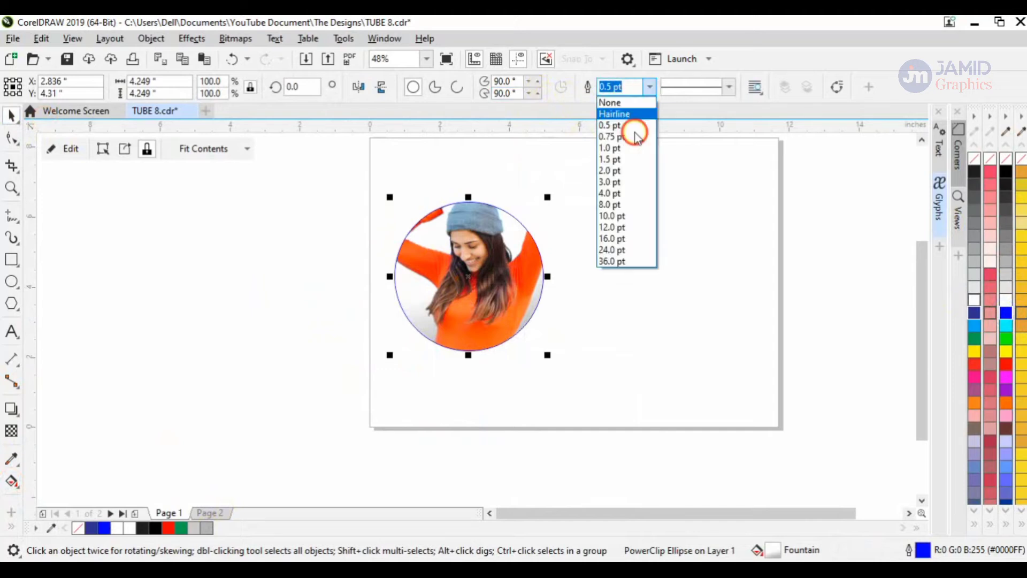
pyautogui.click(624, 205)
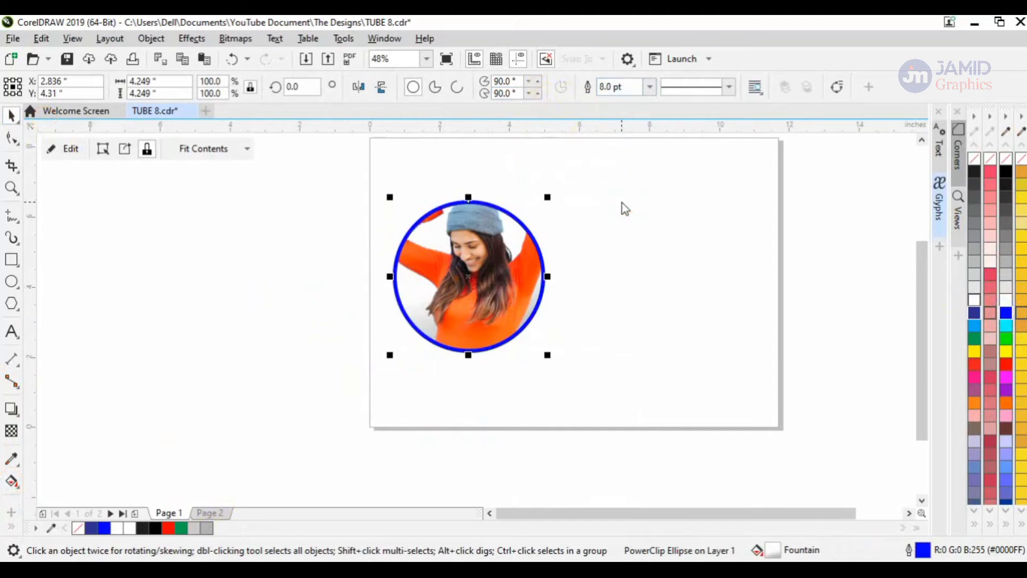
pyautogui.click(340, 302)
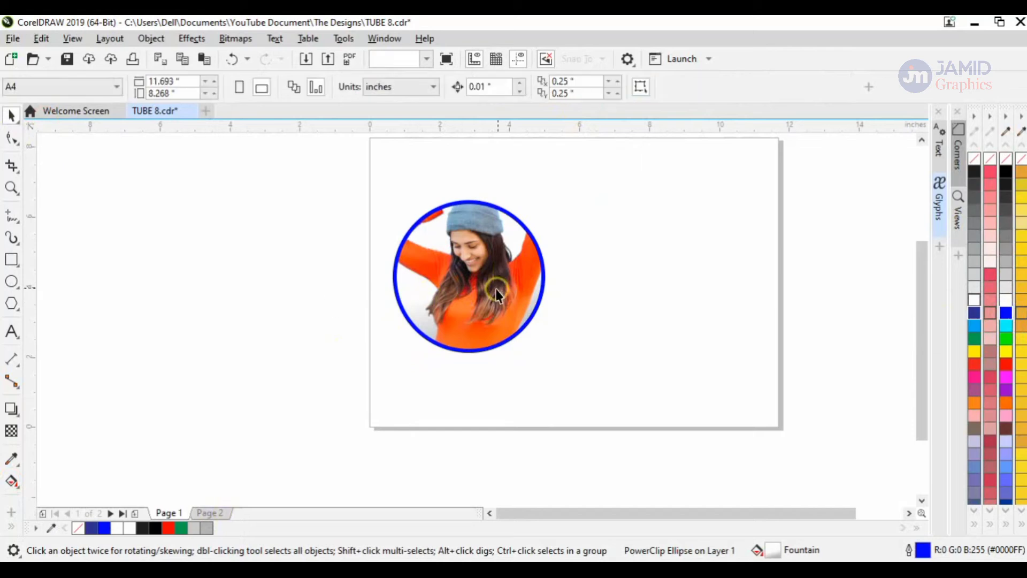
pyautogui.click(474, 317)
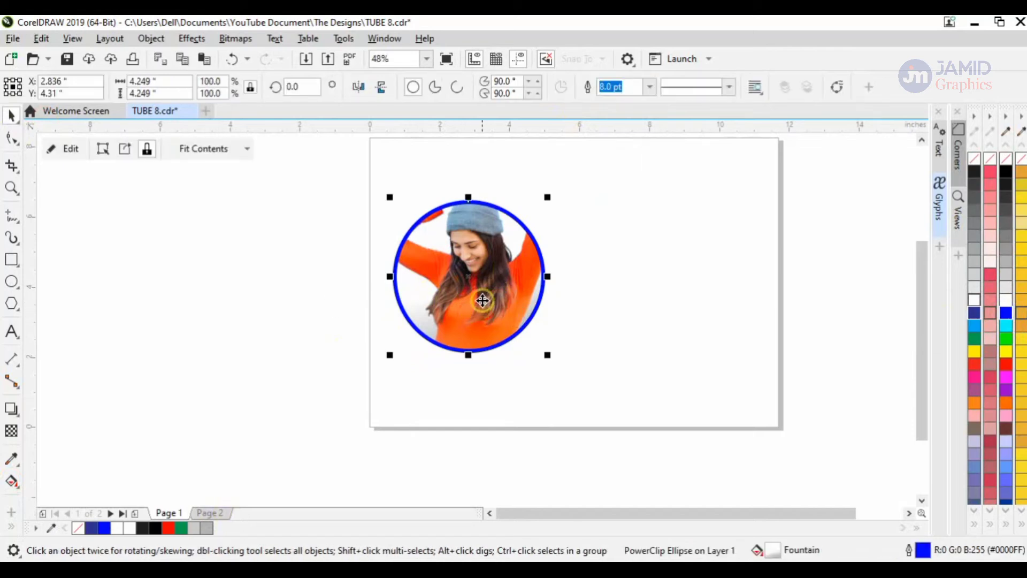
# - Copy the photo out of the PowerClip and paste a full unclipped copy on top
pyautogui.doubleClick(482, 301)
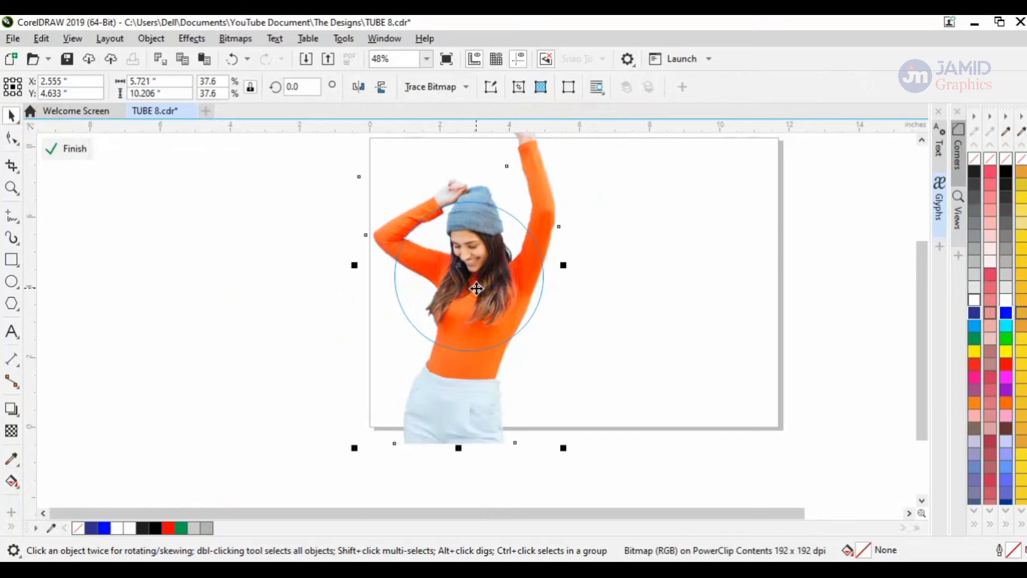
pyautogui.click(67, 148)
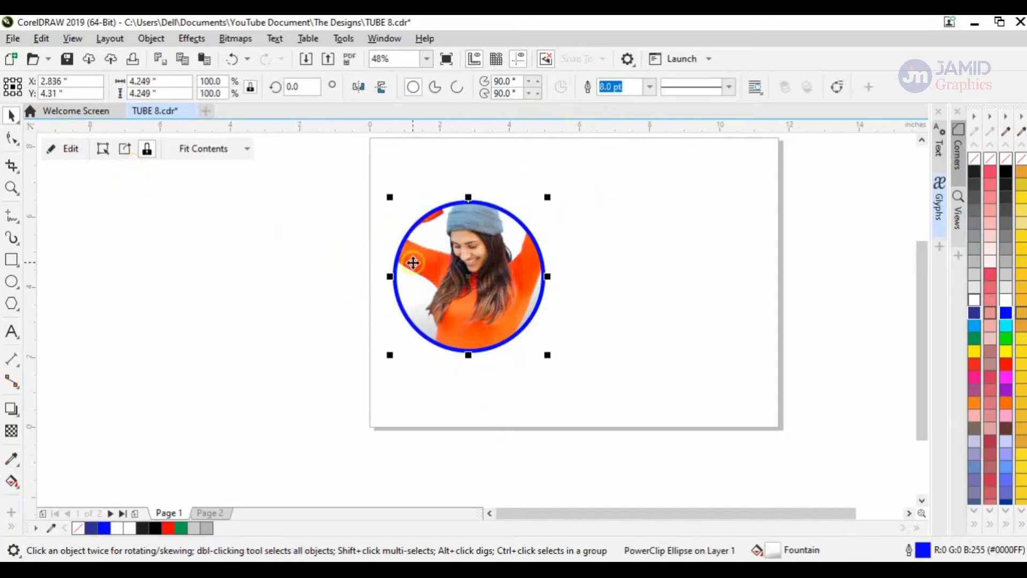
pyautogui.click(304, 279)
pyautogui.hotkey('ctrl', 'v')
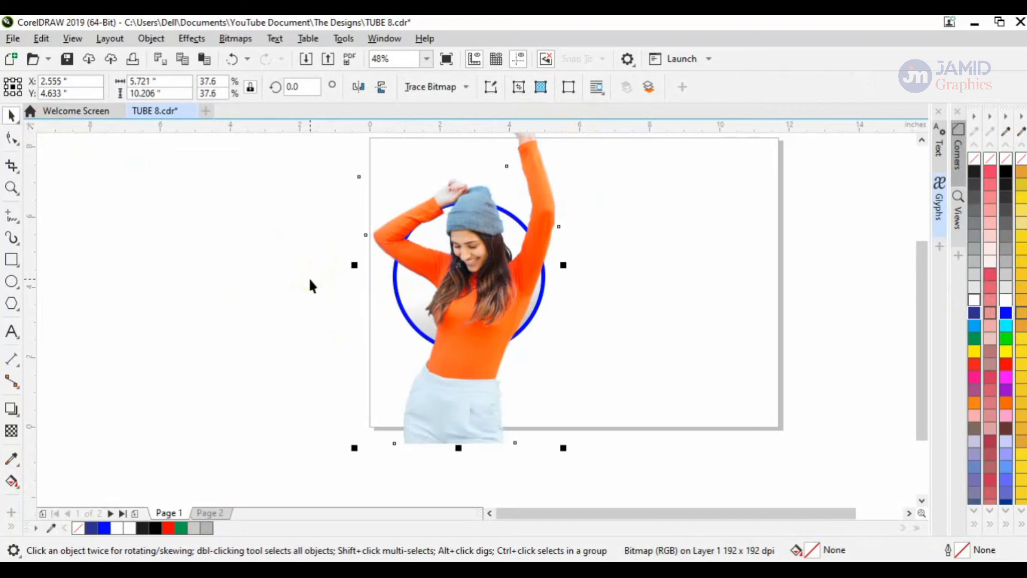
# - Pull the photo copy's bottom corner nodes up onto the circle's left and bottom edges
pyautogui.click(12, 138)
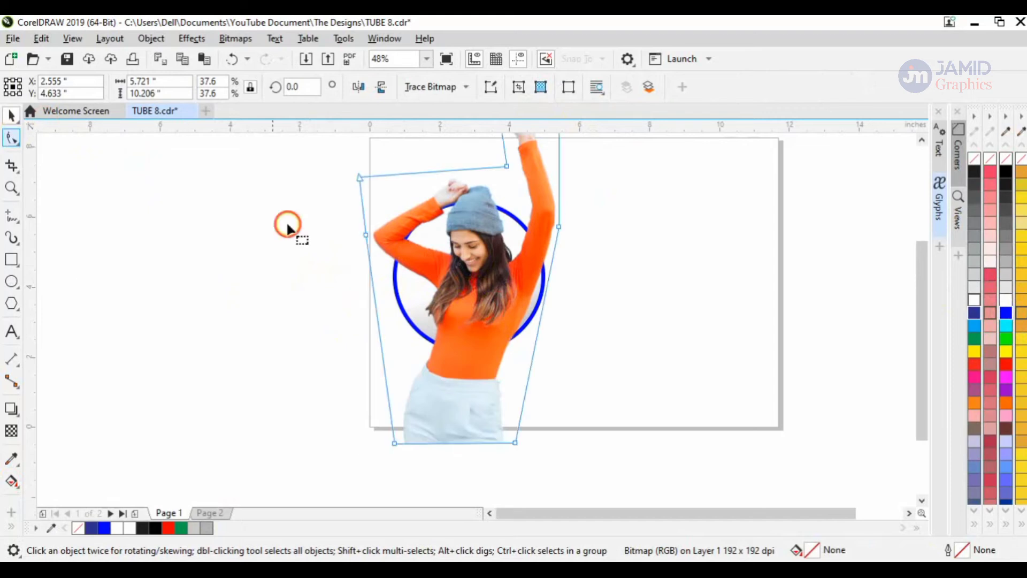
pyautogui.click(394, 442)
pyautogui.moveTo(394, 442); pyautogui.dragTo(422, 317)
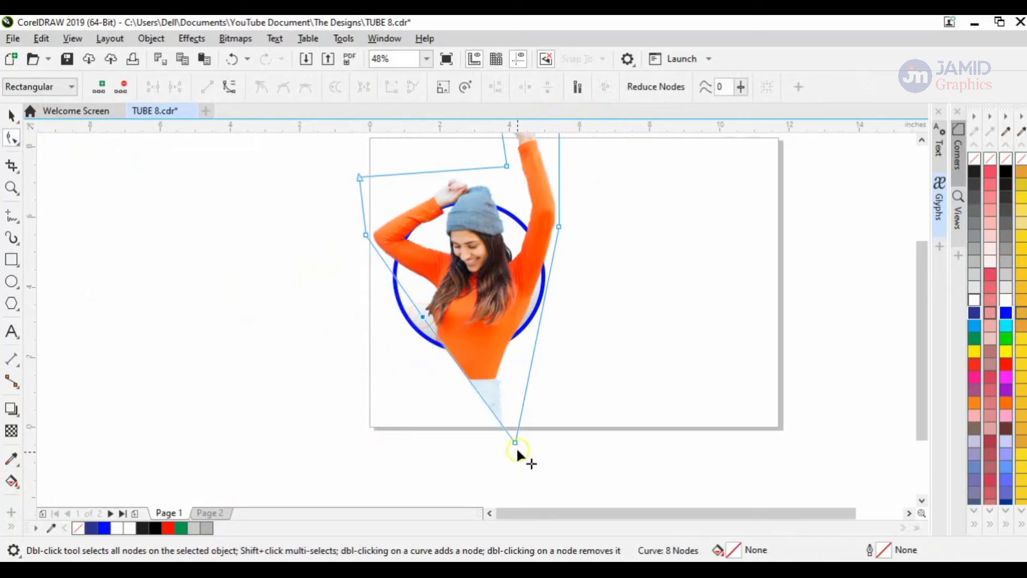
pyautogui.moveTo(515, 442); pyautogui.dragTo(543, 339)
pyautogui.press('space')
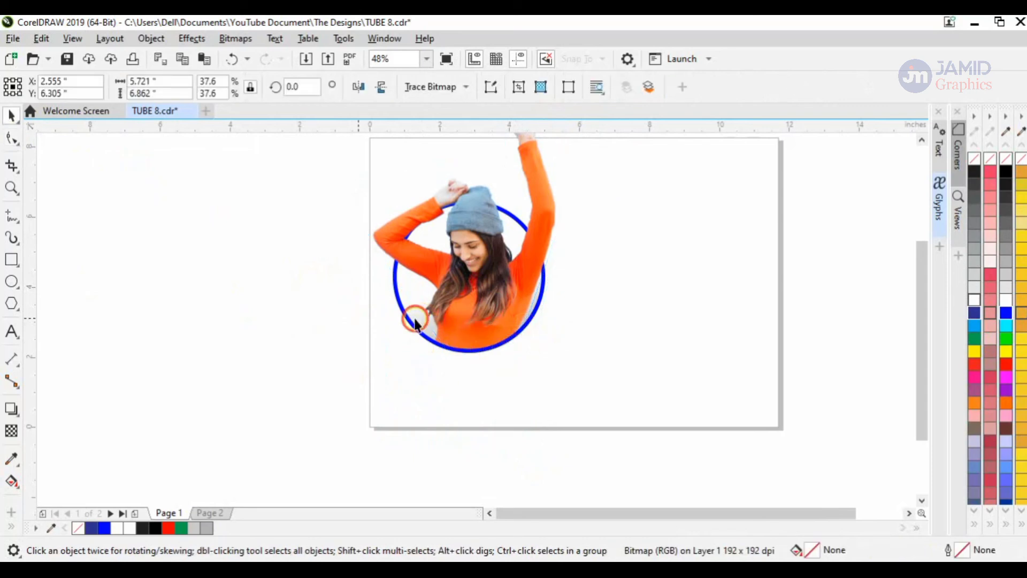
# - Select the trimmed photo and circle together and move them lower on the page
pyautogui.press('Escape')
pyautogui.click(922, 141)
pyautogui.click(922, 141)
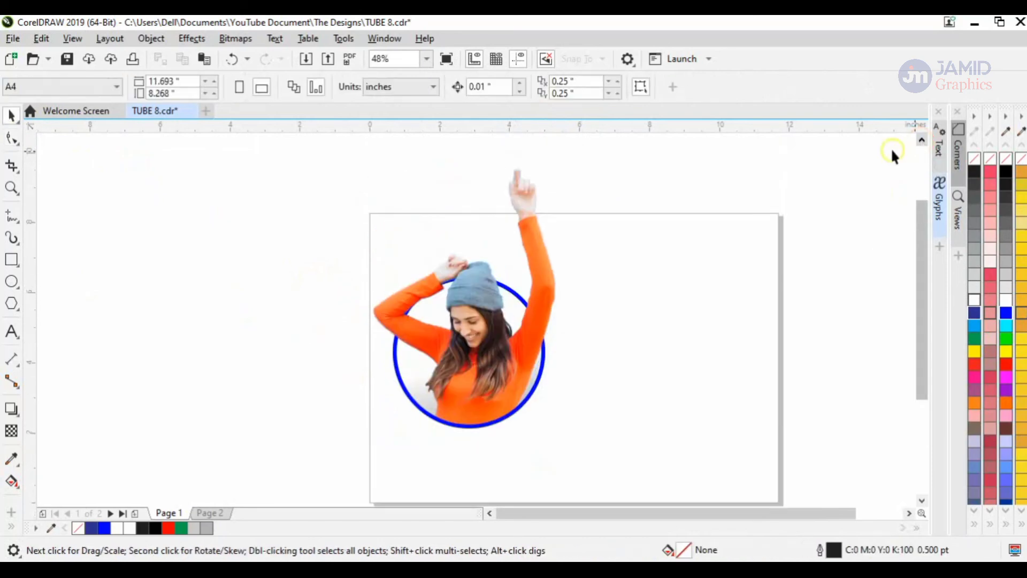
pyautogui.click(290, 310)
pyautogui.moveTo(323, 466); pyautogui.dragTo(601, 155)
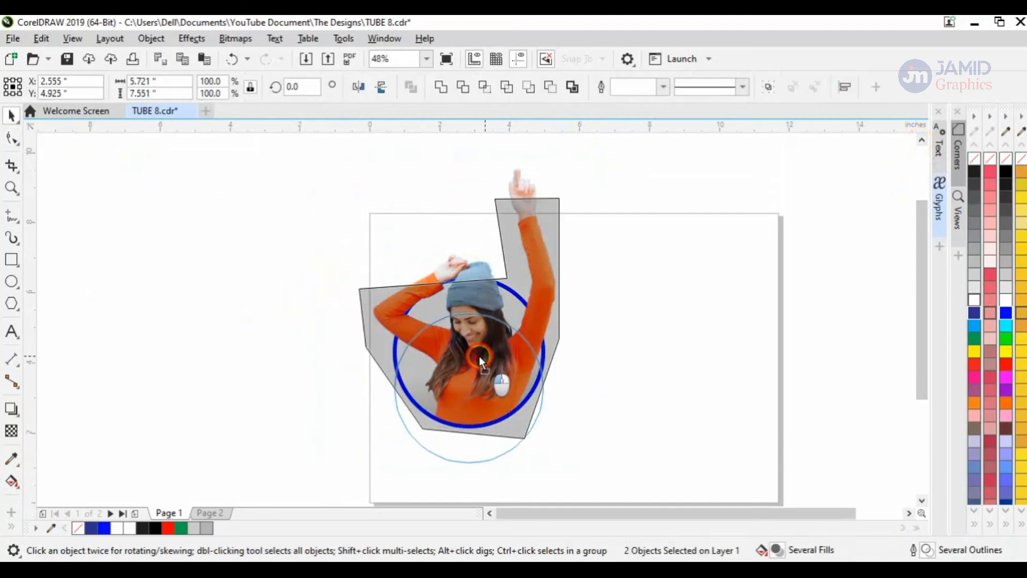
pyautogui.moveTo(479, 349); pyautogui.dragTo(478, 385)
pyautogui.click(252, 396)
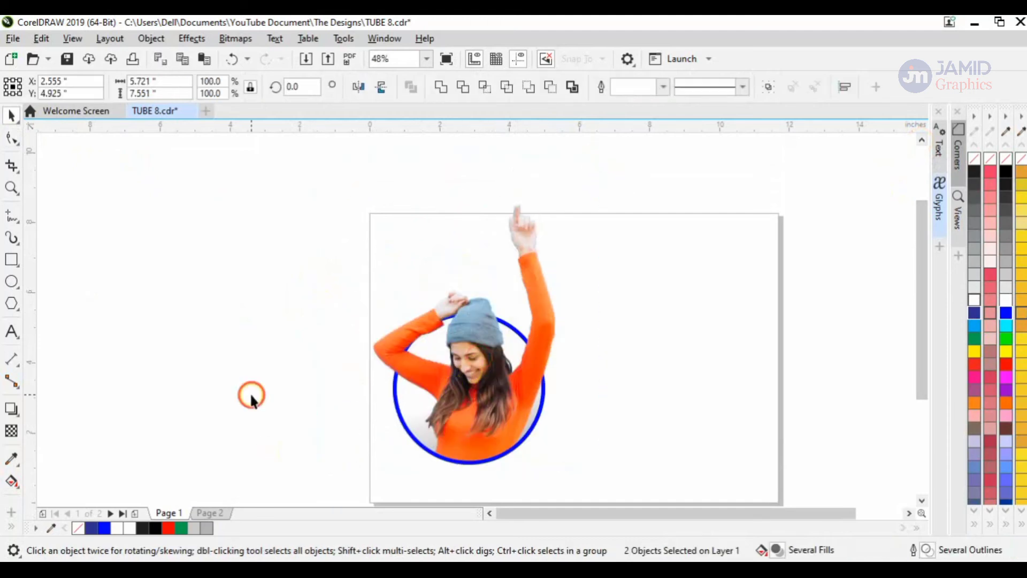
# - Open the blue circle's PowerClip contents and finish editing them
pyautogui.click(439, 459)
pyautogui.doubleClick(438, 459)
pyautogui.click(691, 457)
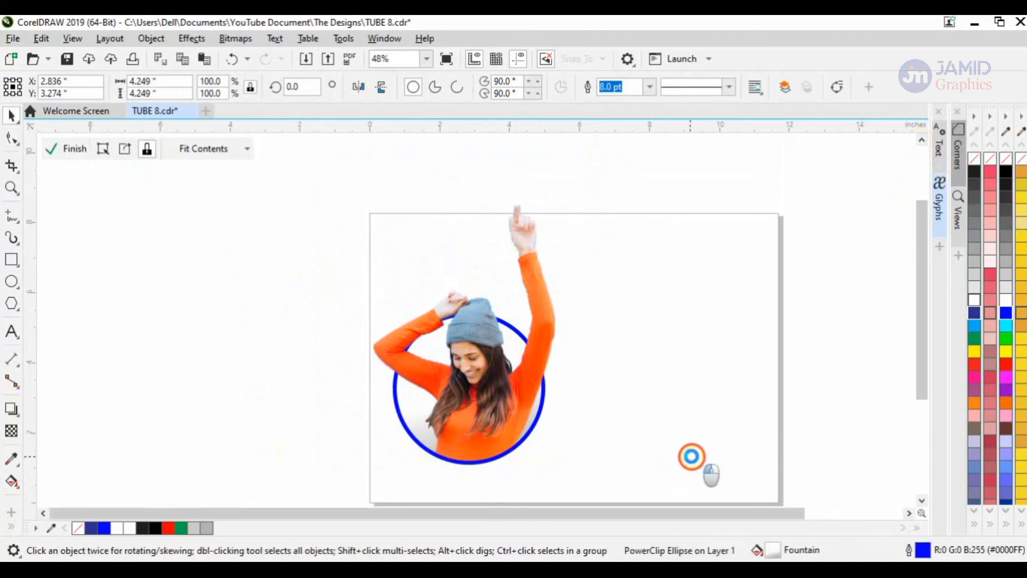
pyautogui.keyDown('ctrl'); pyautogui.click(265, 321); pyautogui.keyUp('ctrl')
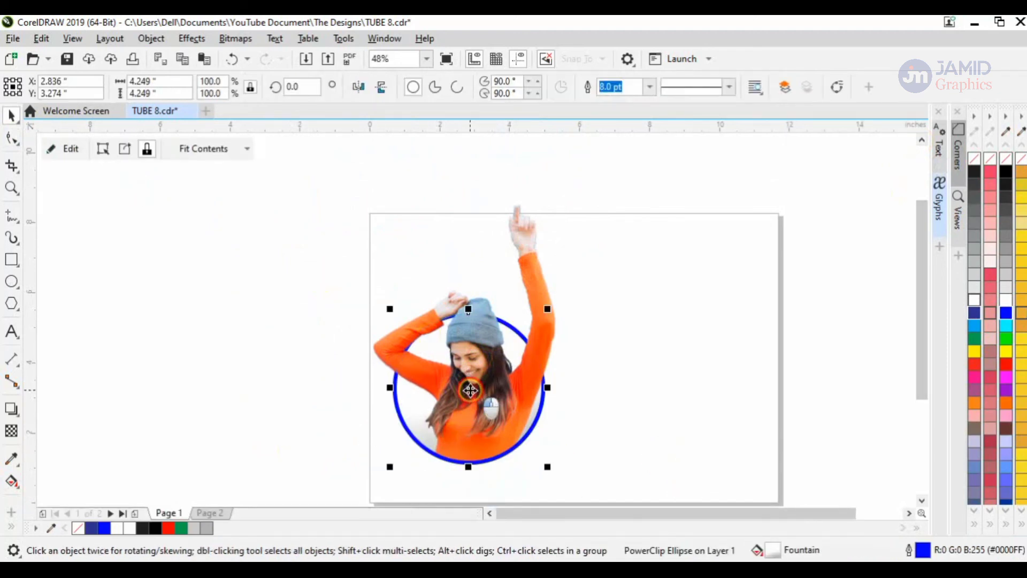
# - Drop a copy of the blue photo circle to the right, preview it, and select all objects
pyautogui.moveTo(470, 390); pyautogui.dragTo(682, 396)
pyautogui.click(827, 474)
pyautogui.click(704, 394)
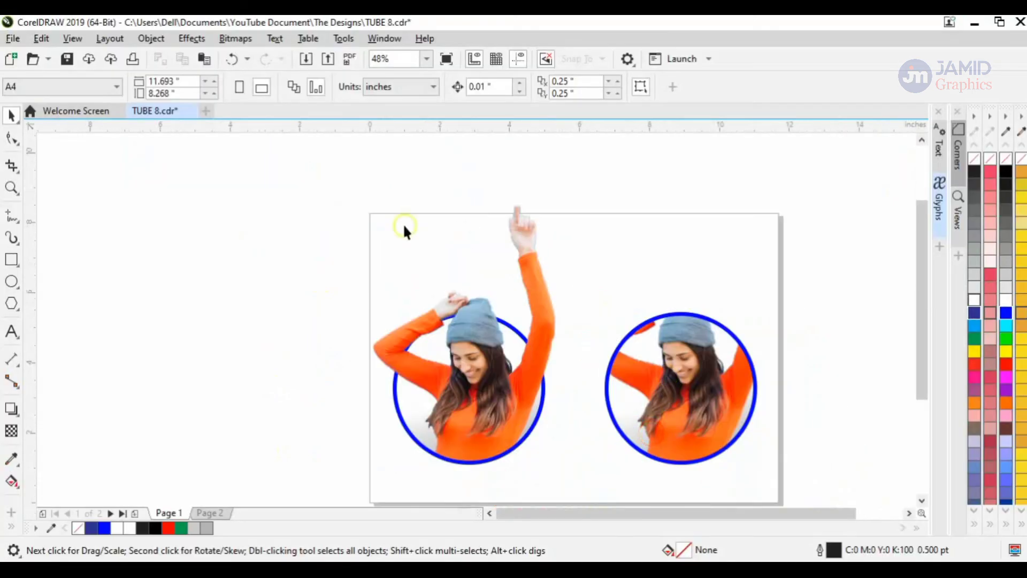
pyautogui.click(305, 183)
pyautogui.moveTo(307, 188); pyautogui.dragTo(819, 491)
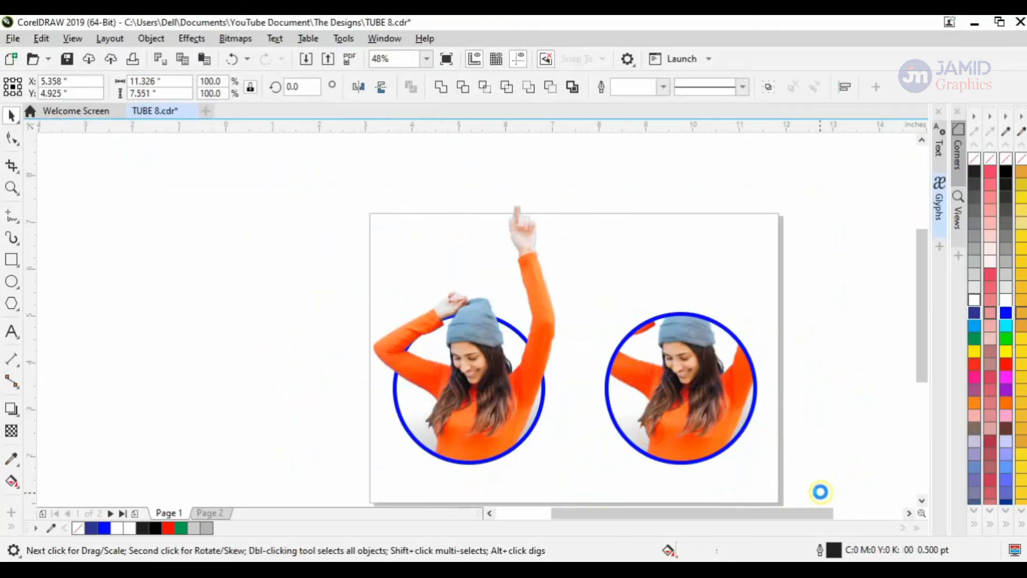